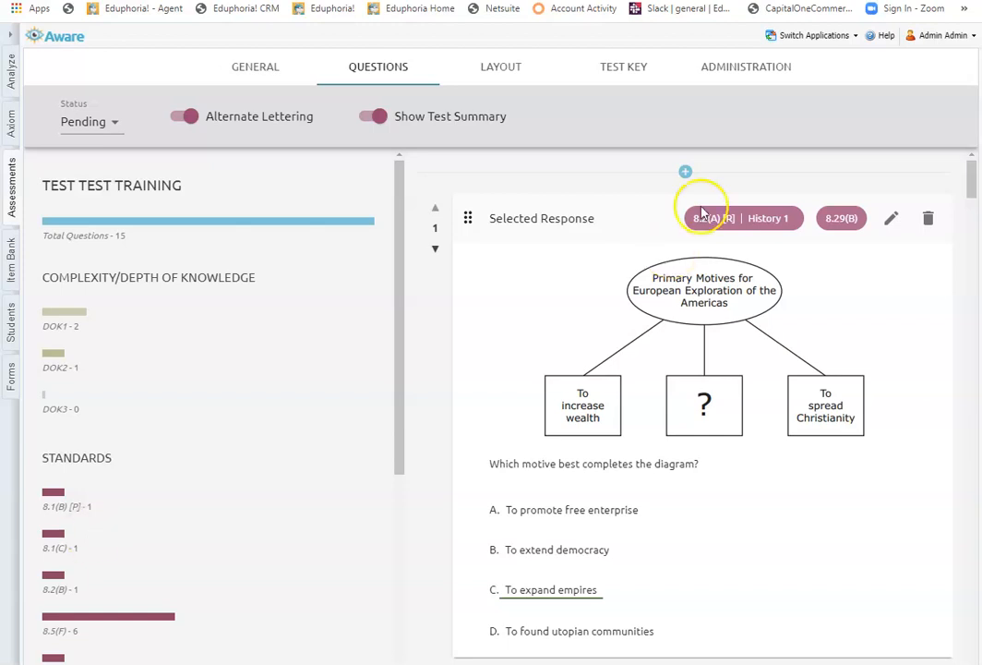
- Show the TEST TEST TRAINING test's administration settings with its online testing options
click(751, 82)
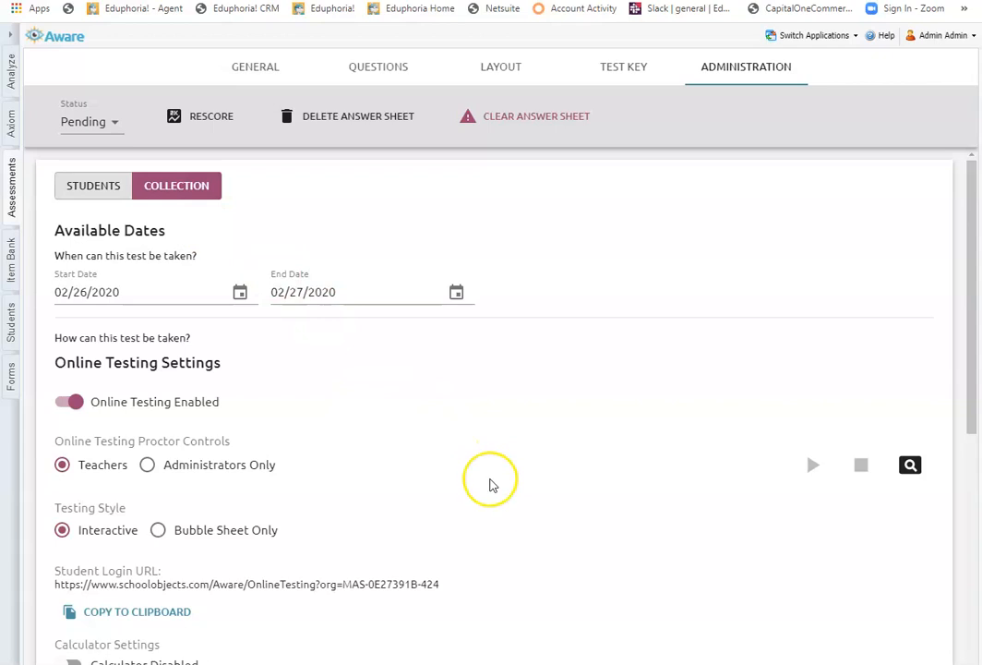
scroll(492, 484, down, 1)
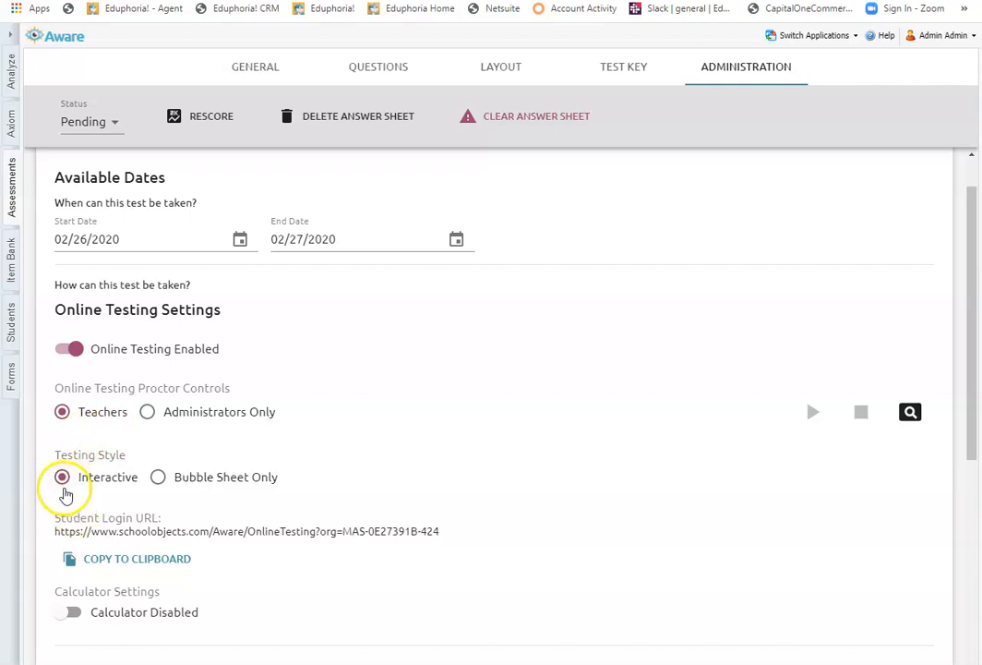
scroll(429, 491, down, 1)
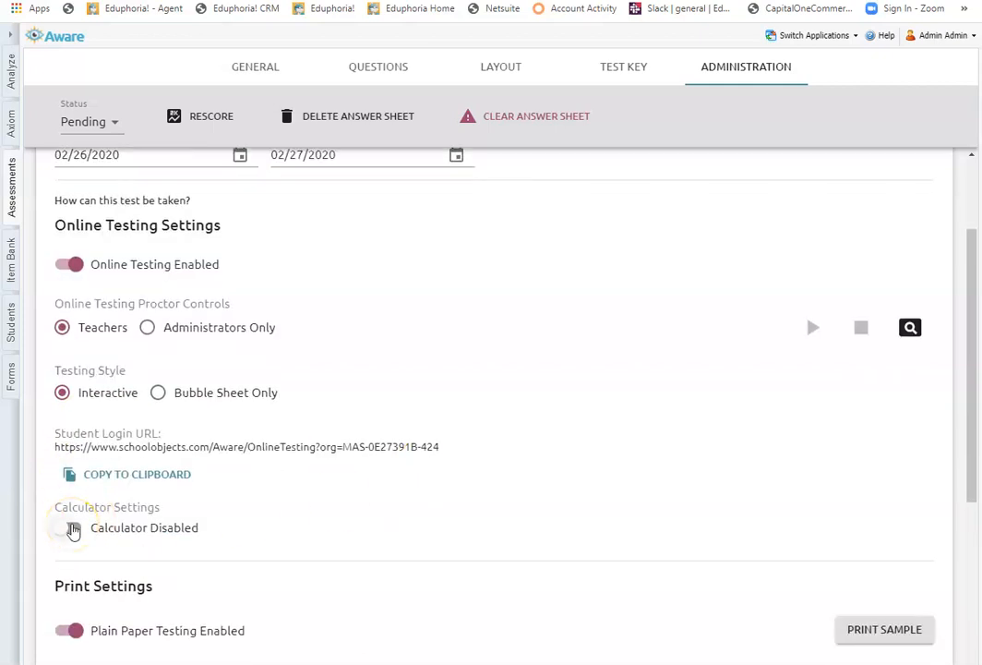
- Enable the calculator for online testing, keeping the Scientific type selected
click(74, 529)
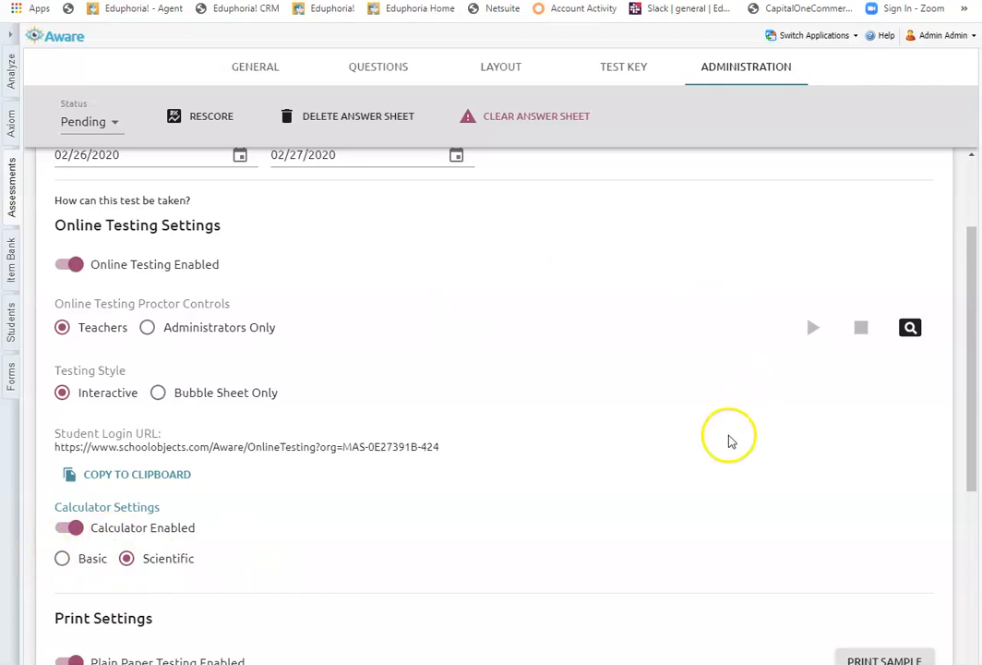
scroll(714, 498, up, 1)
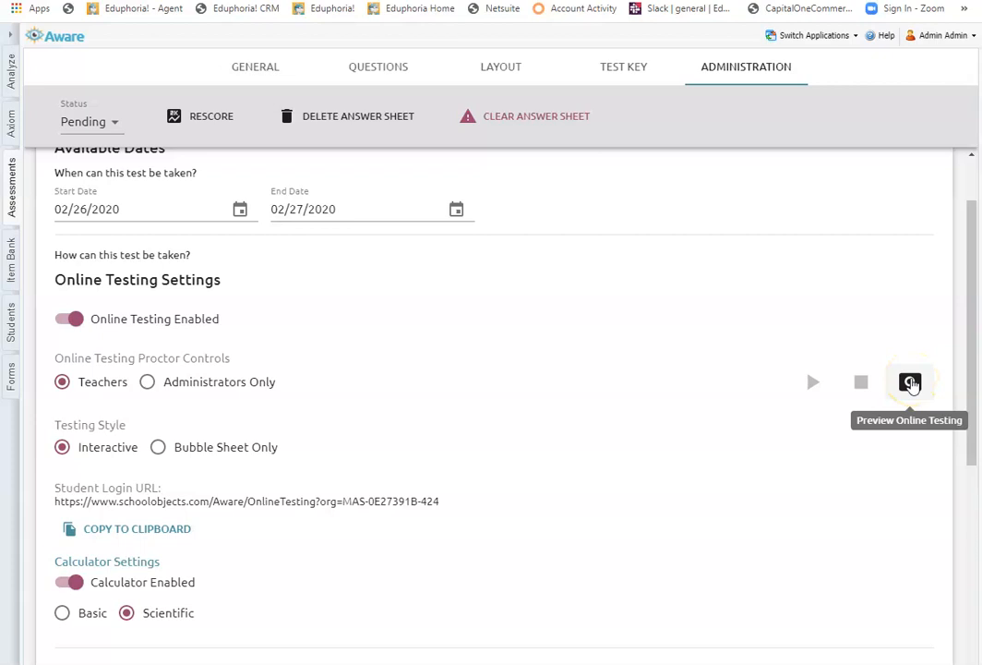
click(911, 385)
click(911, 385)
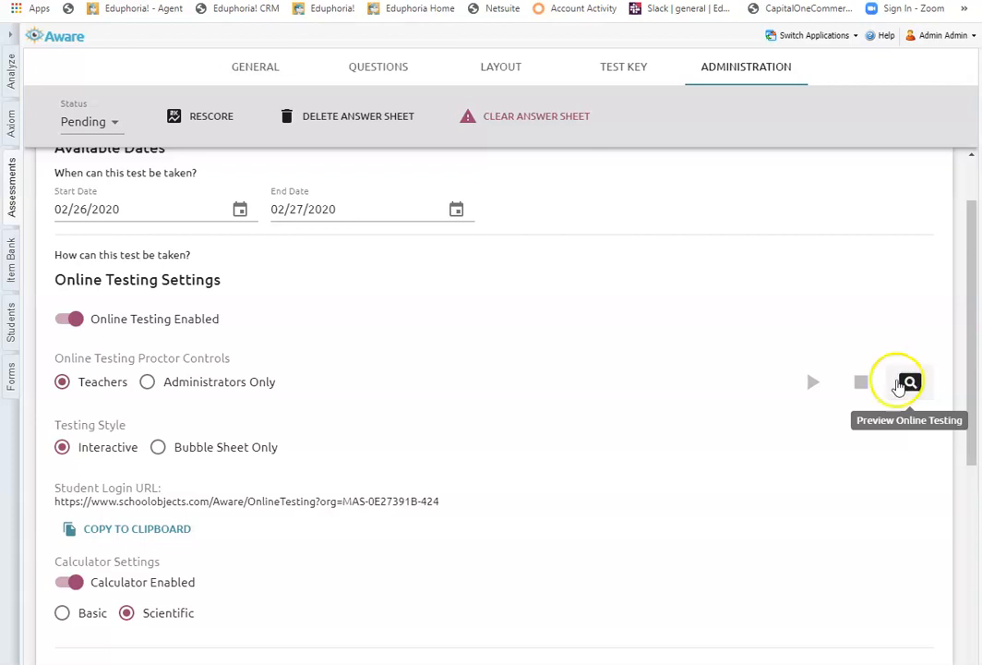
scroll(635, 461, up, 1)
scroll(635, 464, down, 2)
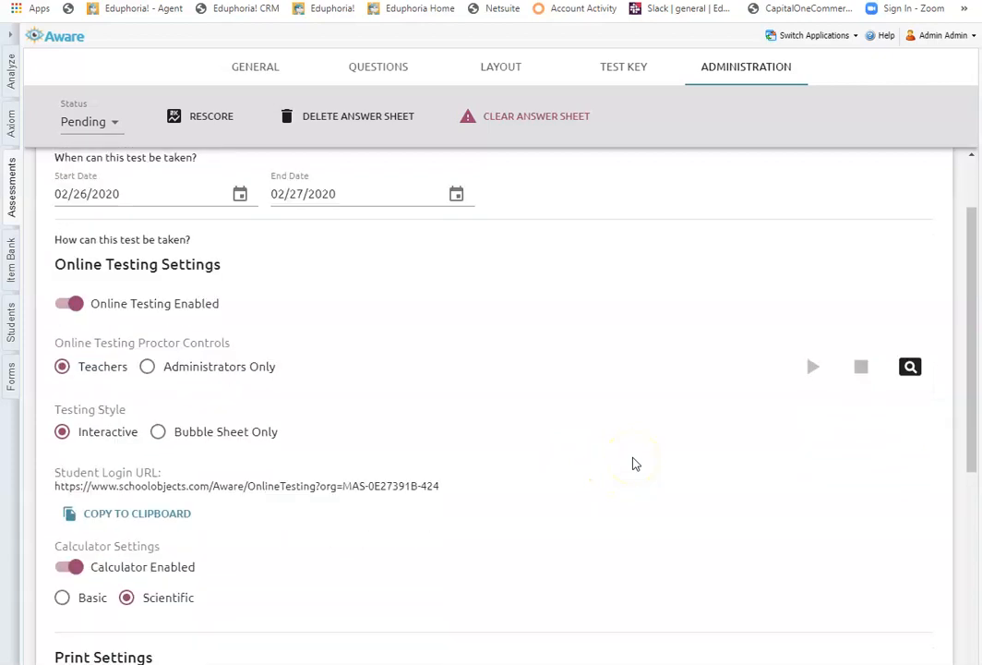
scroll(633, 462, up, 1)
scroll(240, 432, up, 1)
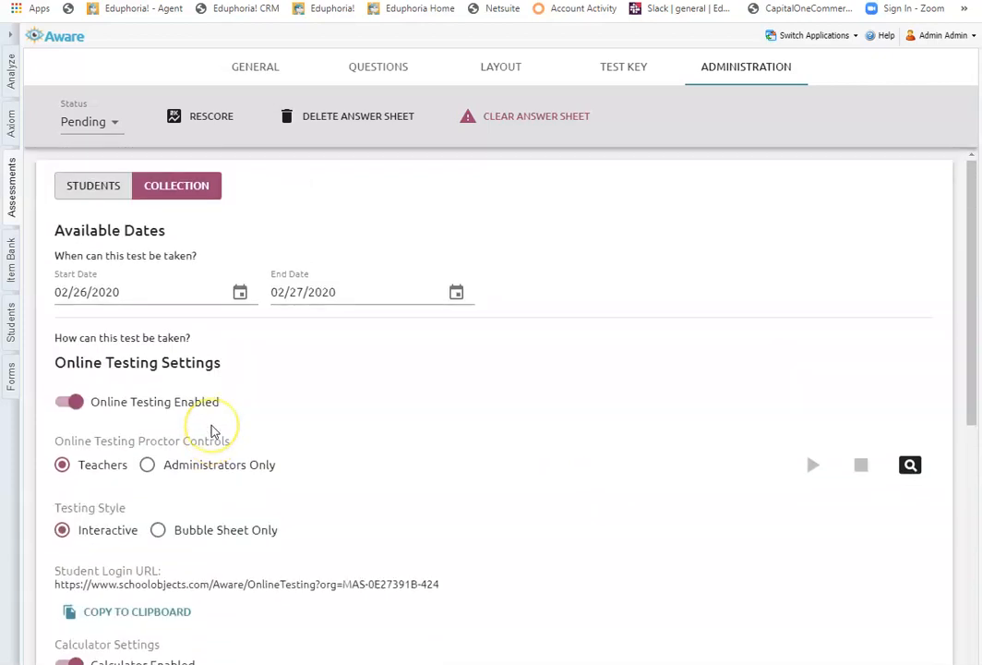
scroll(215, 429, down, 2)
scroll(215, 429, up, 1)
scroll(212, 431, down, 1)
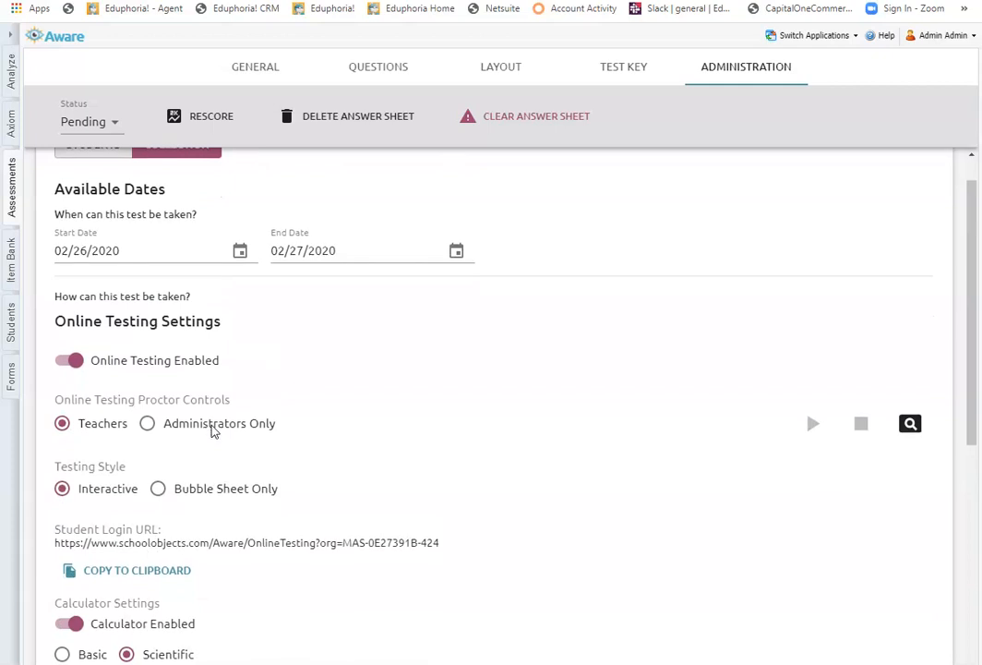
scroll(189, 480, down, 1)
scroll(181, 491, up, 1)
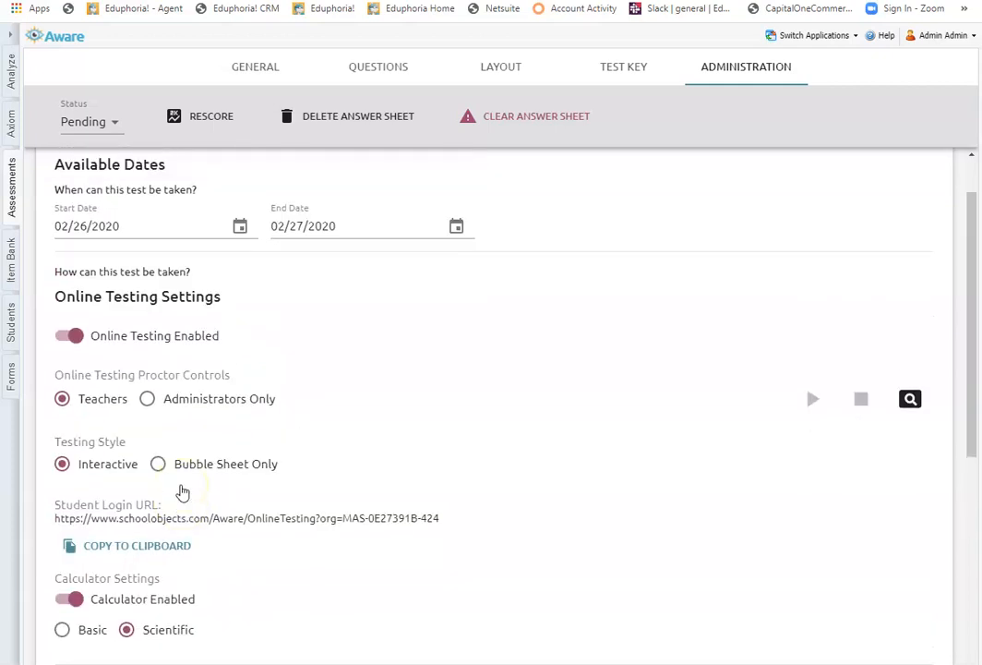
scroll(182, 492, down, 1)
scroll(182, 493, up, 2)
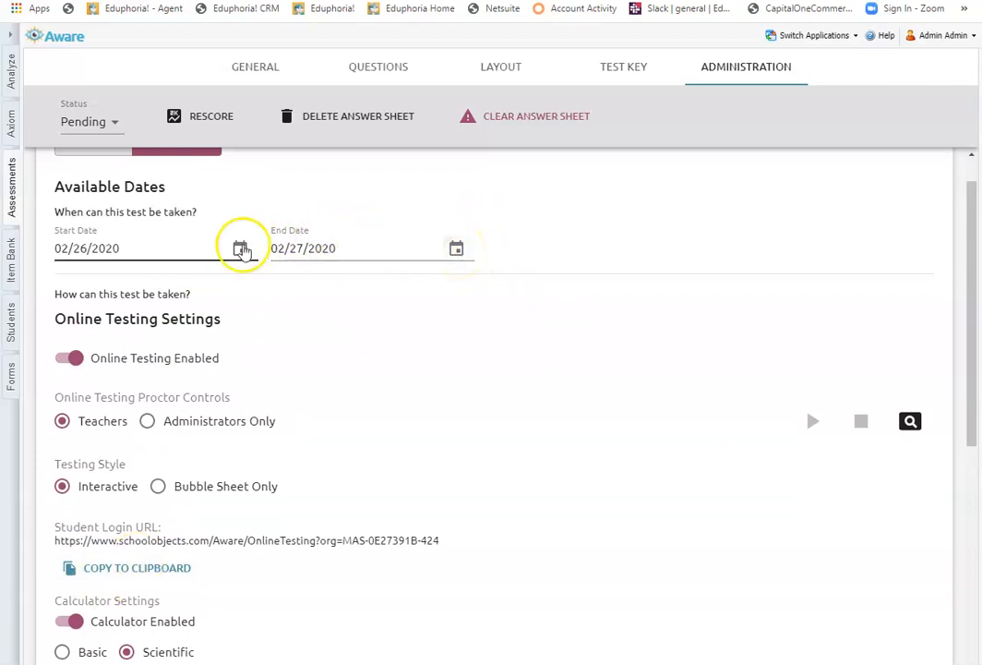
scroll(453, 526, down, 2)
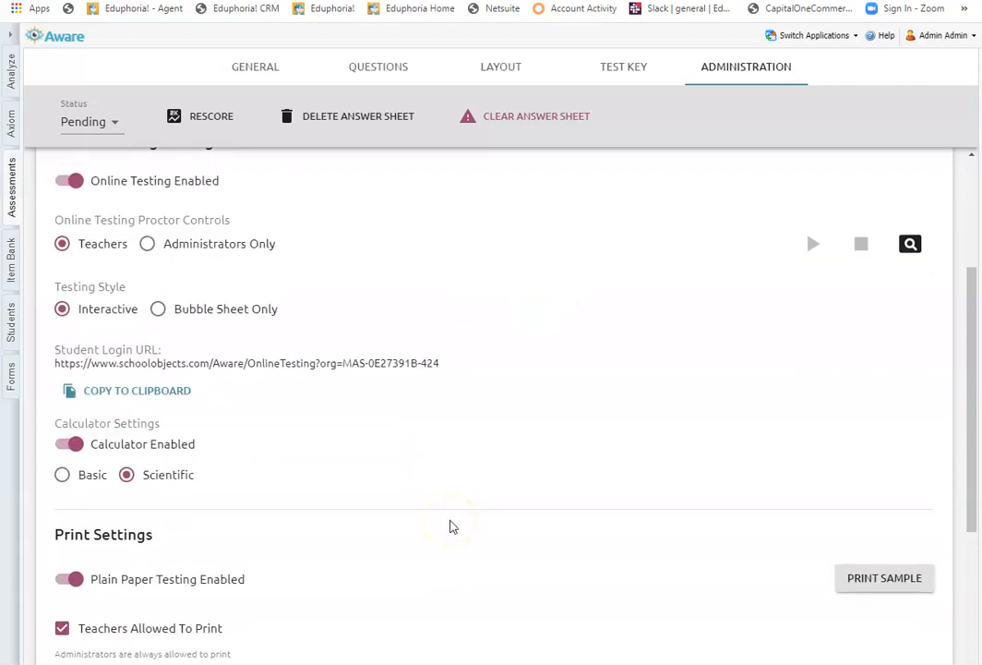
scroll(192, 286, up, 1)
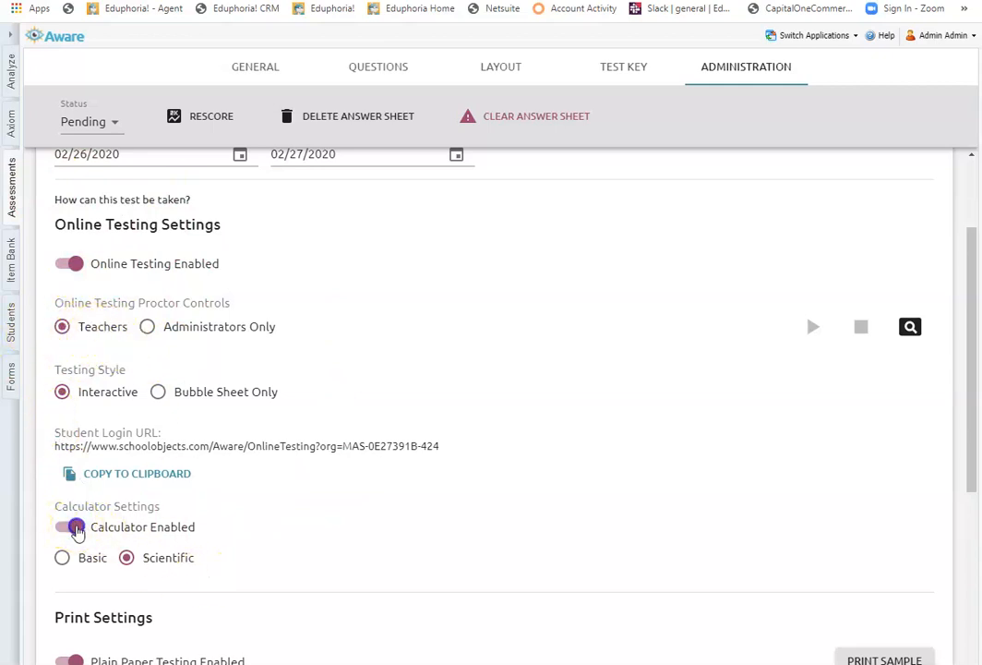
- Switch the calculator setting back to Calculator Disabled
click(74, 527)
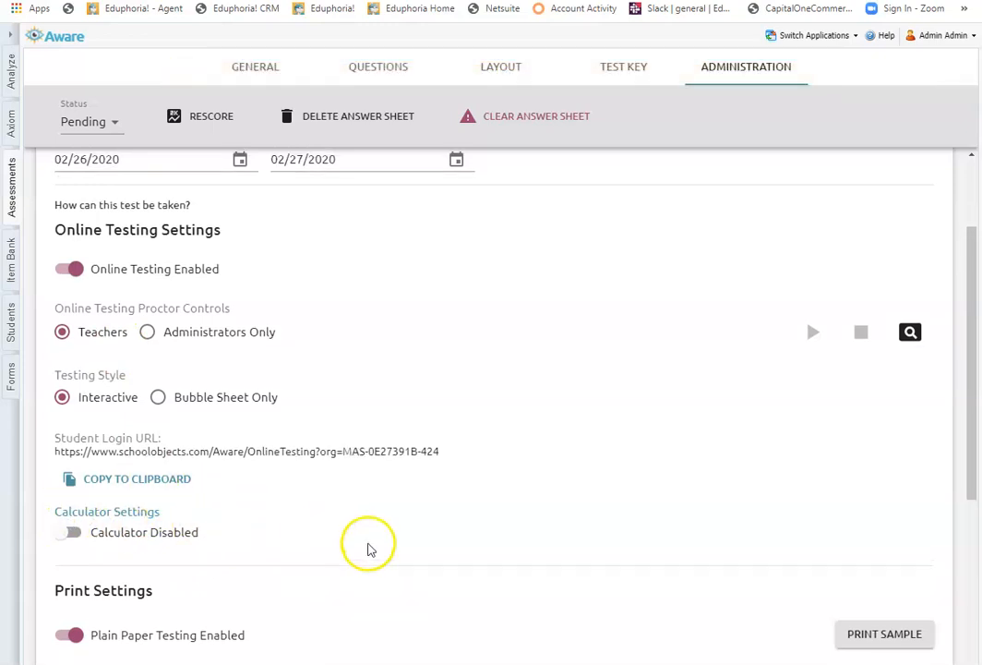
scroll(368, 549, up, 1)
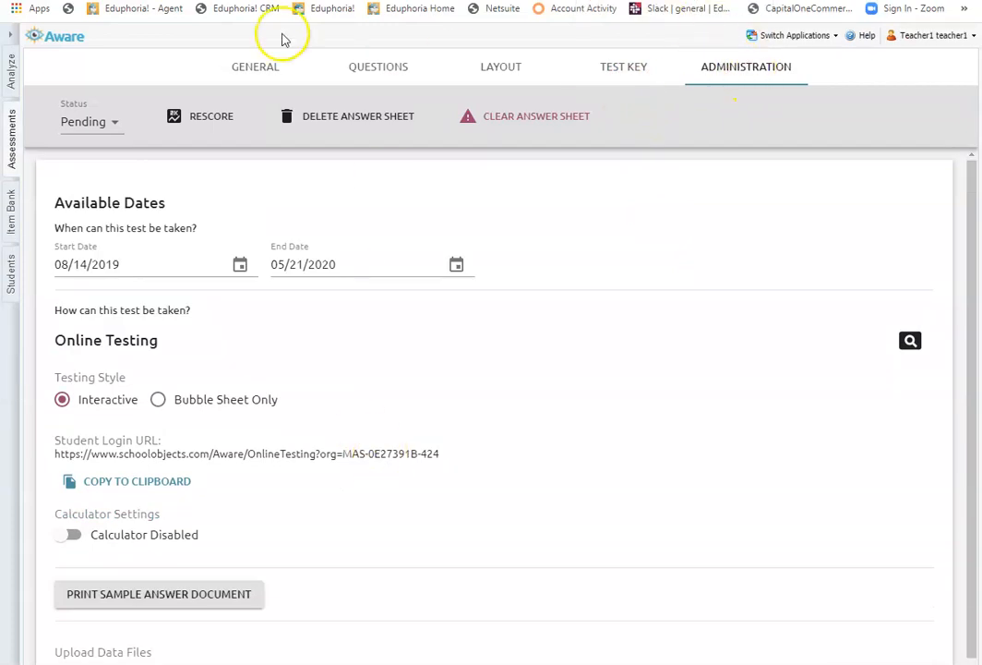
- View the Math Unit 1 Test questions, then return to its administration settings
click(386, 63)
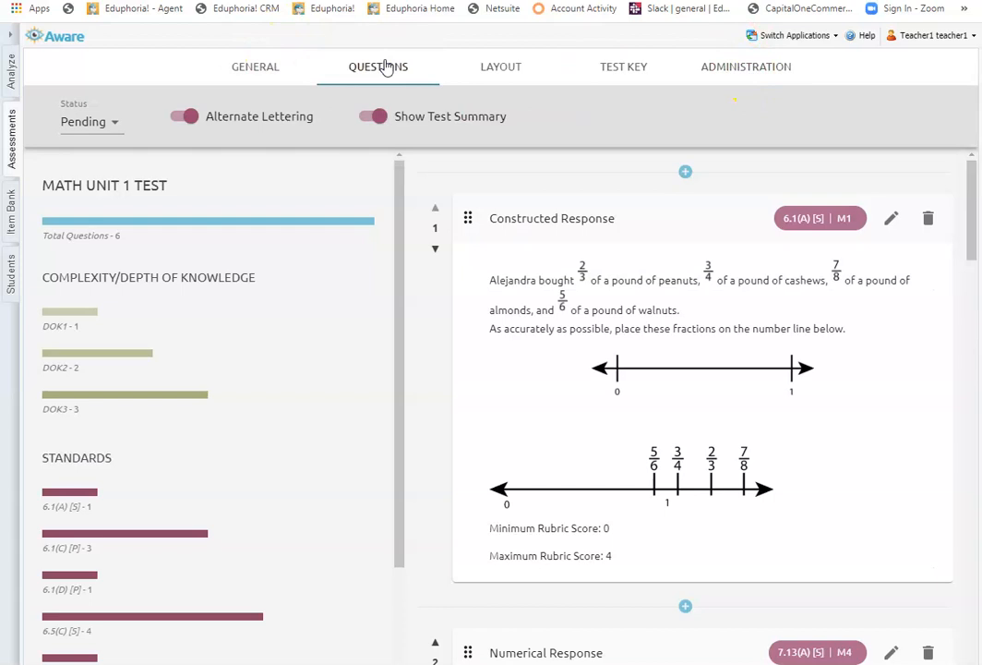
click(764, 70)
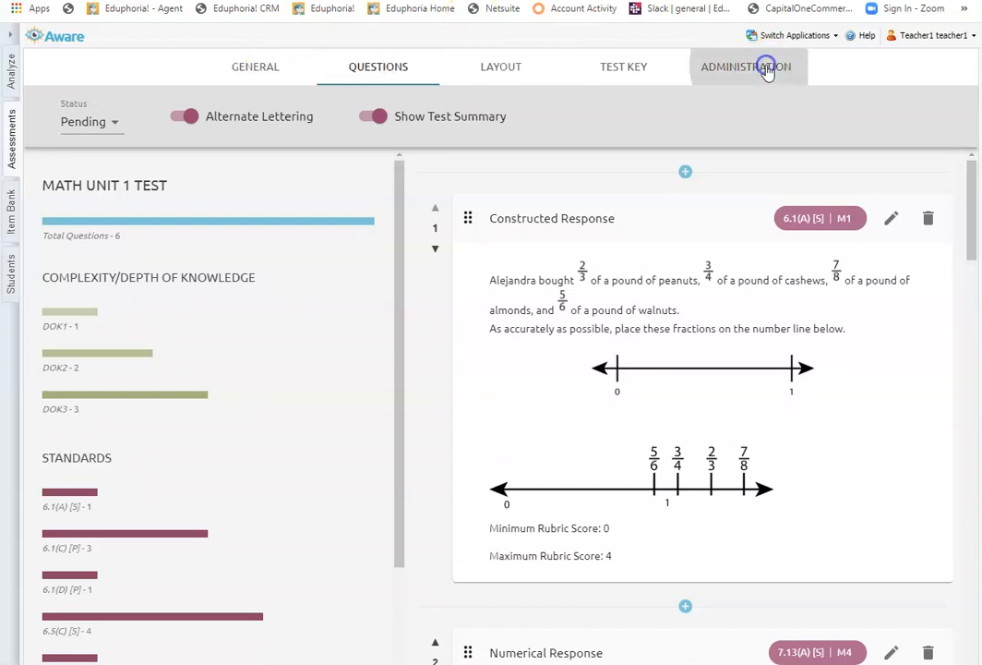
- Keep the Interactive testing style and enable the Scientific calculator for Math Unit 1 Test
click(620, 390)
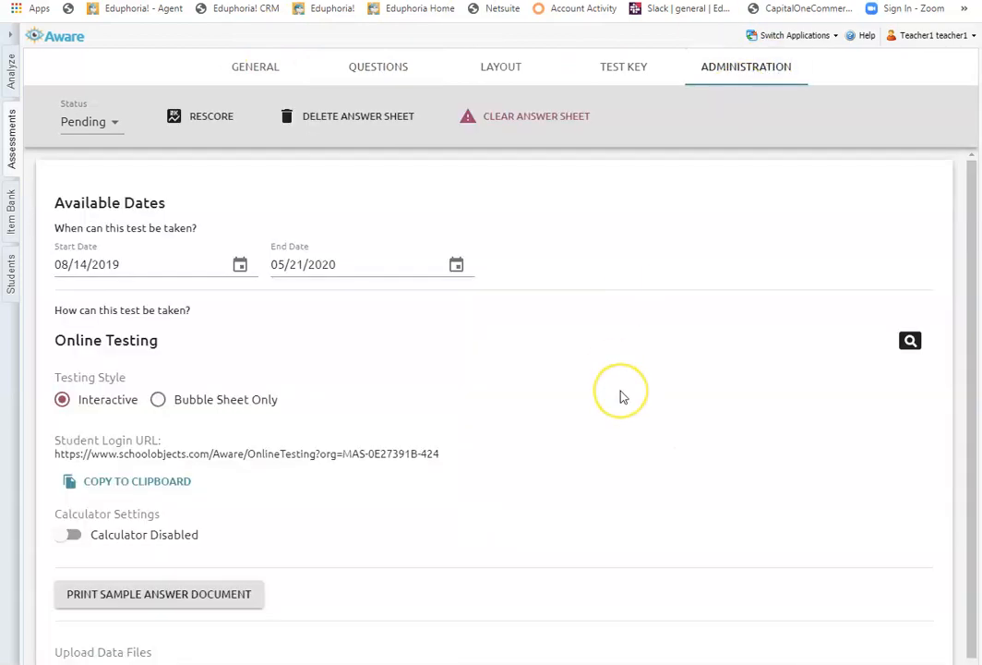
scroll(620, 390, down, 1)
click(72, 392)
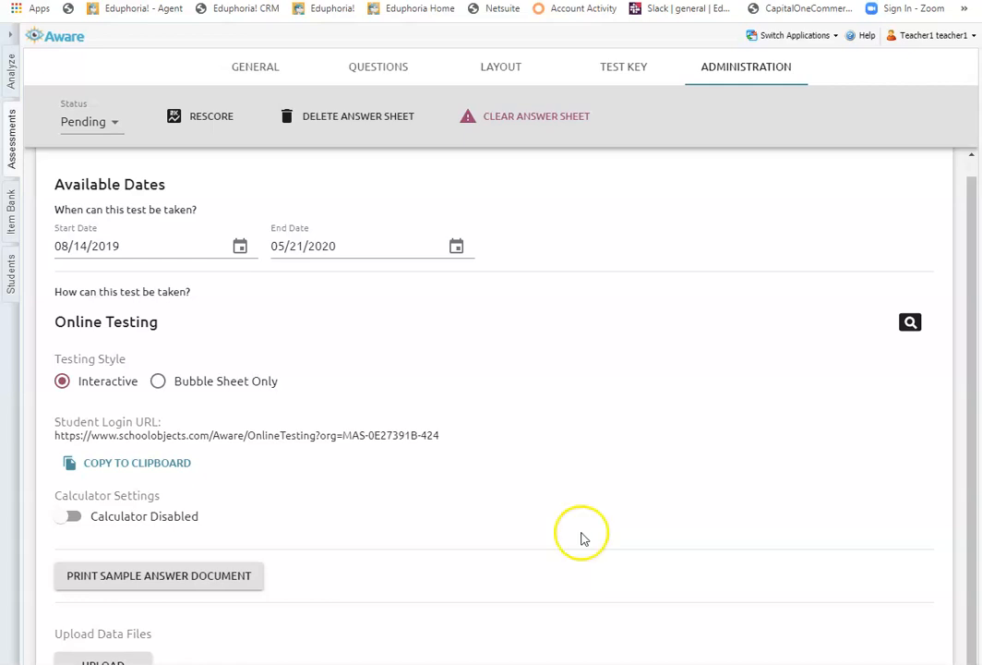
click(74, 517)
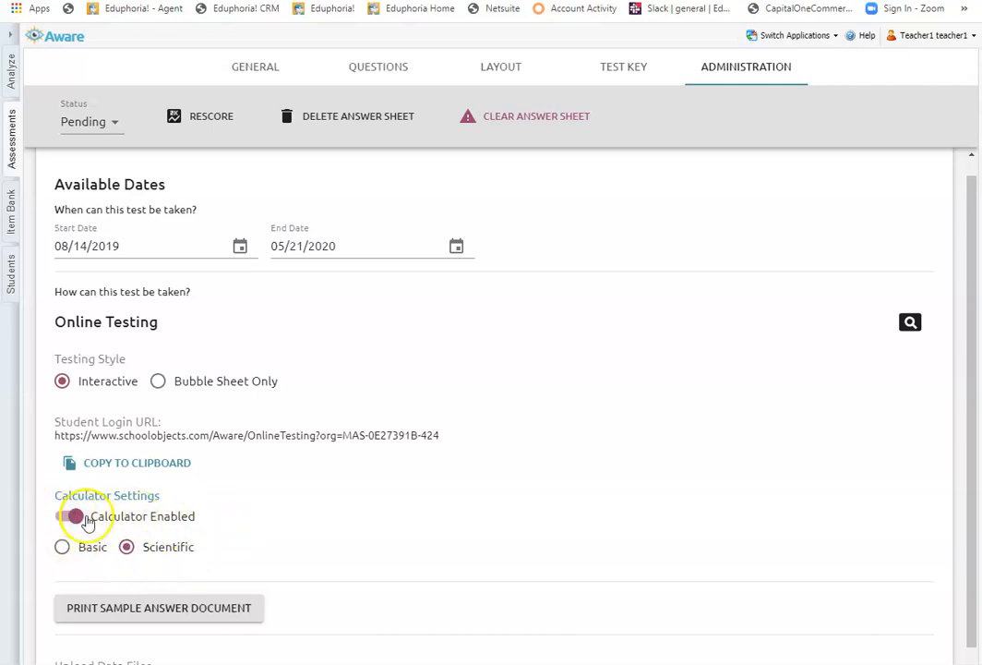
scroll(475, 563, up, 1)
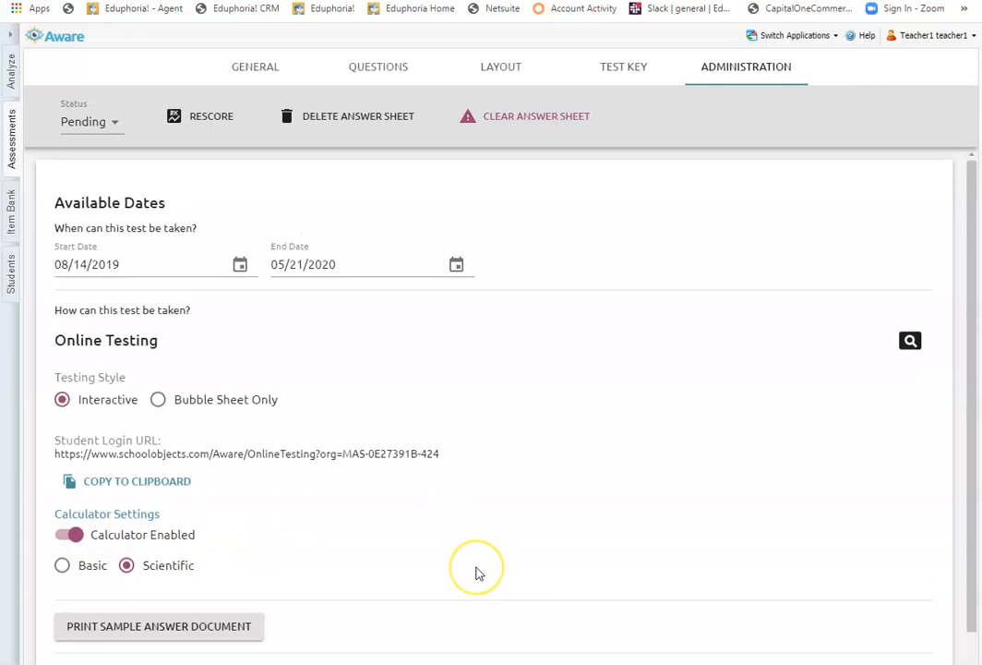
- Show the student-view Preview Test window of Math Unit 1 Test at question 1
click(911, 341)
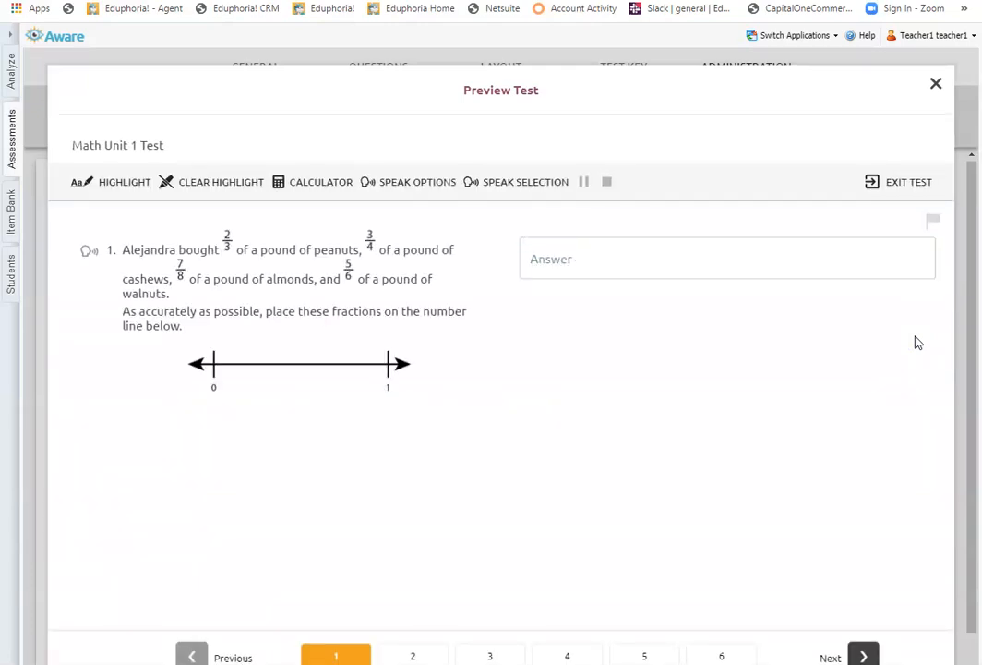
click(587, 306)
click(639, 474)
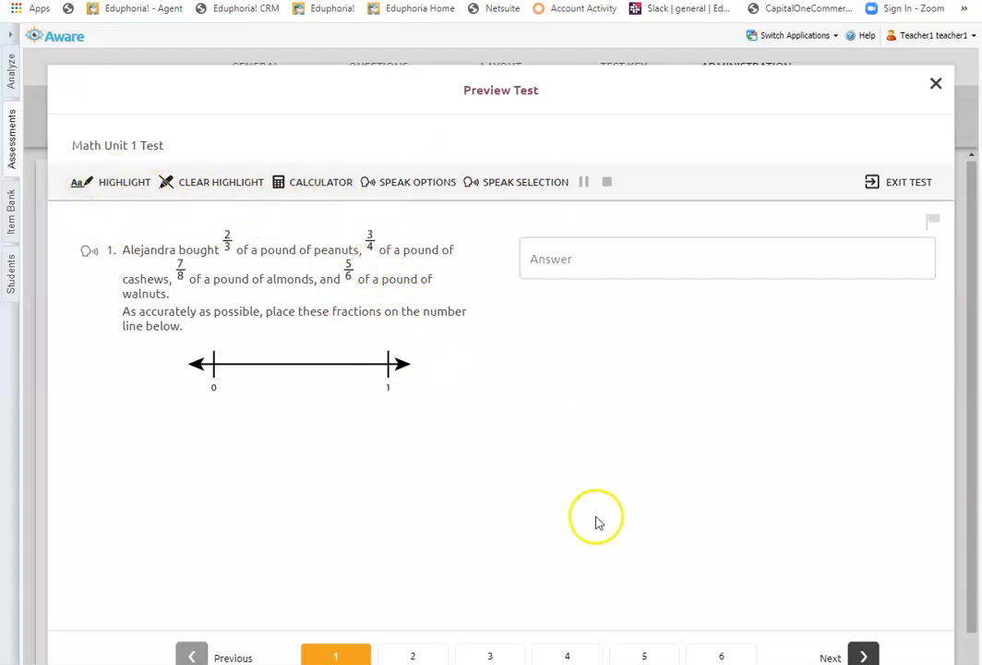
- Flag question 1 for review and page through questions 2, 3, 4 and 5
click(932, 220)
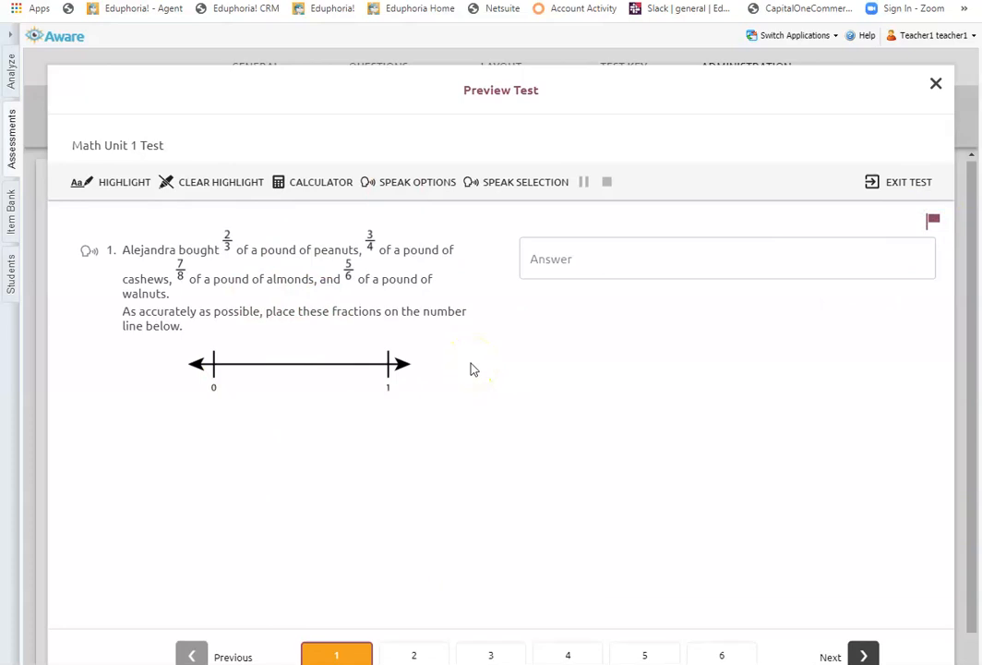
click(416, 653)
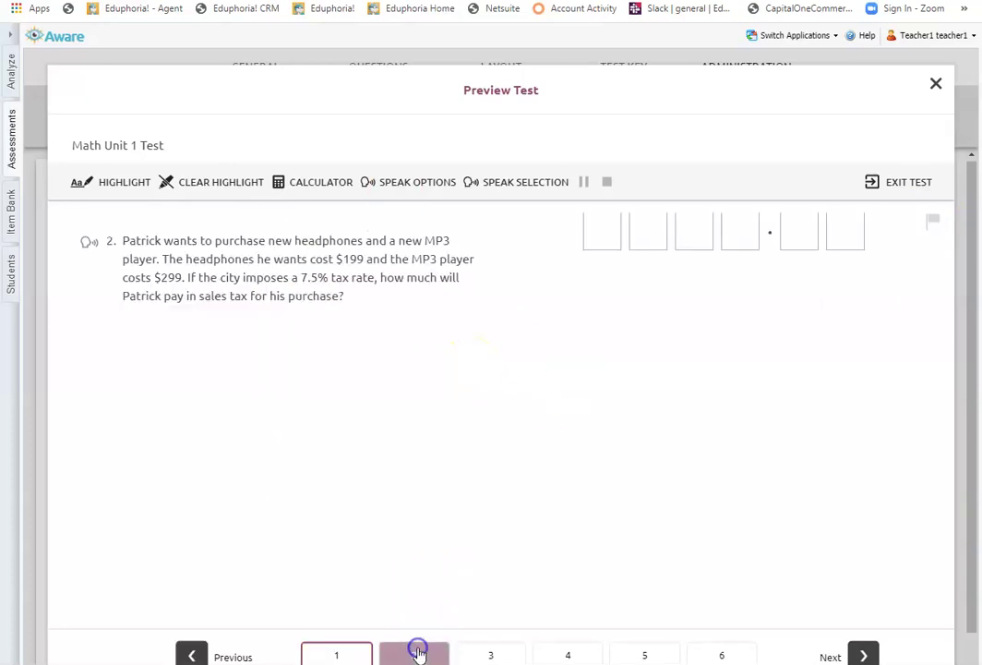
click(500, 652)
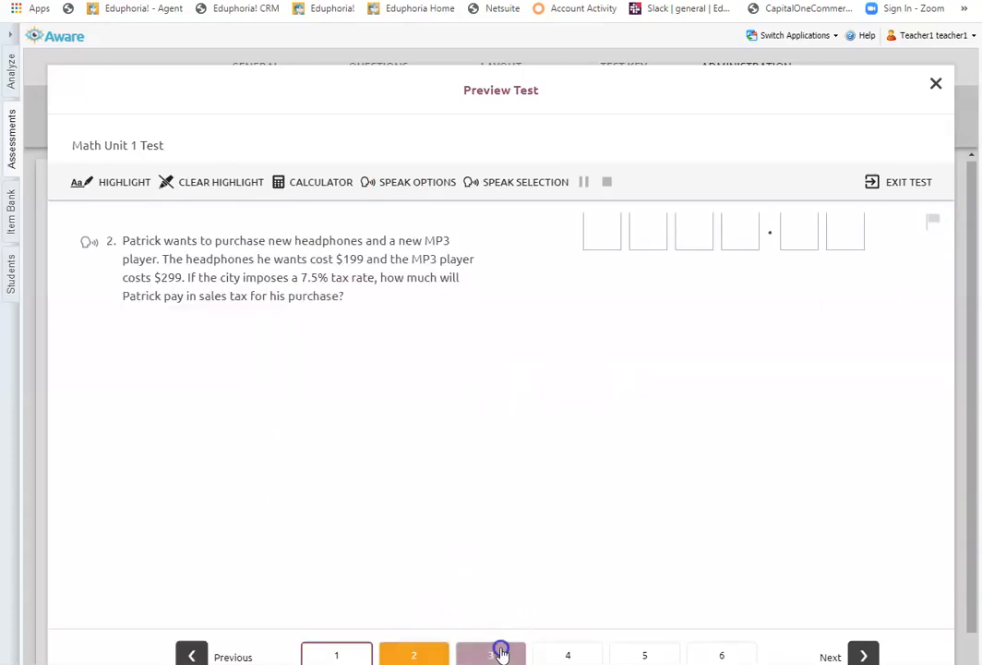
click(566, 653)
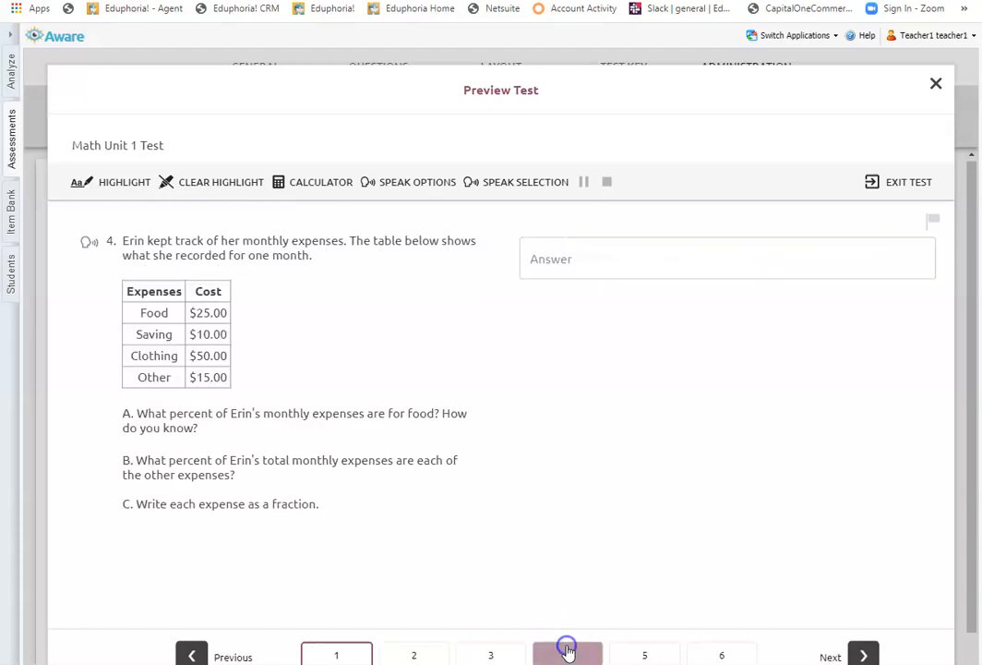
click(639, 652)
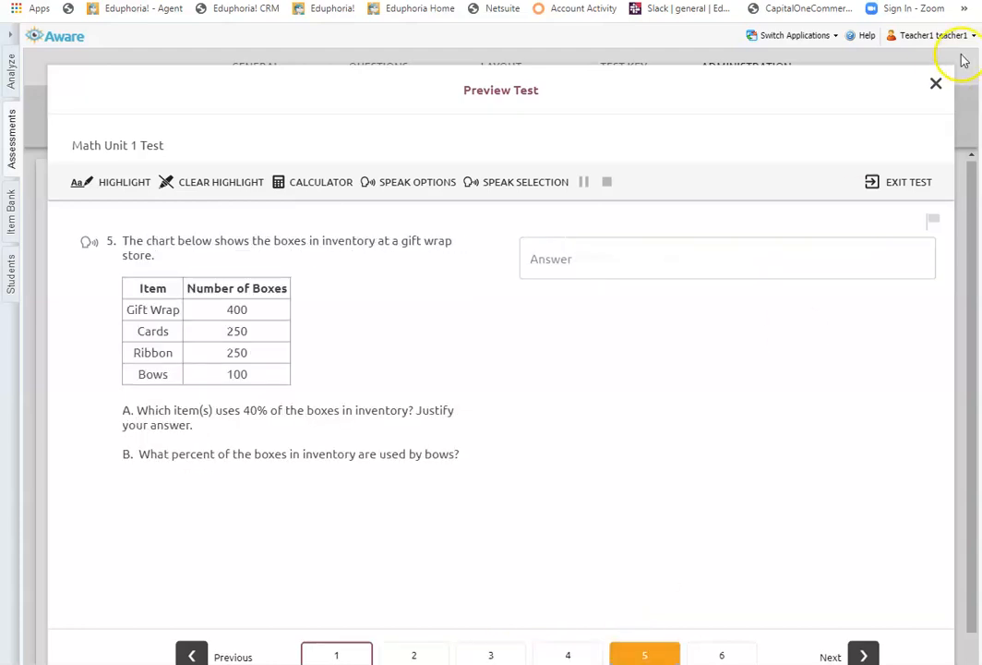
- Close the Preview Test window, returning to the Math Unit 1 Test administration settings
click(937, 84)
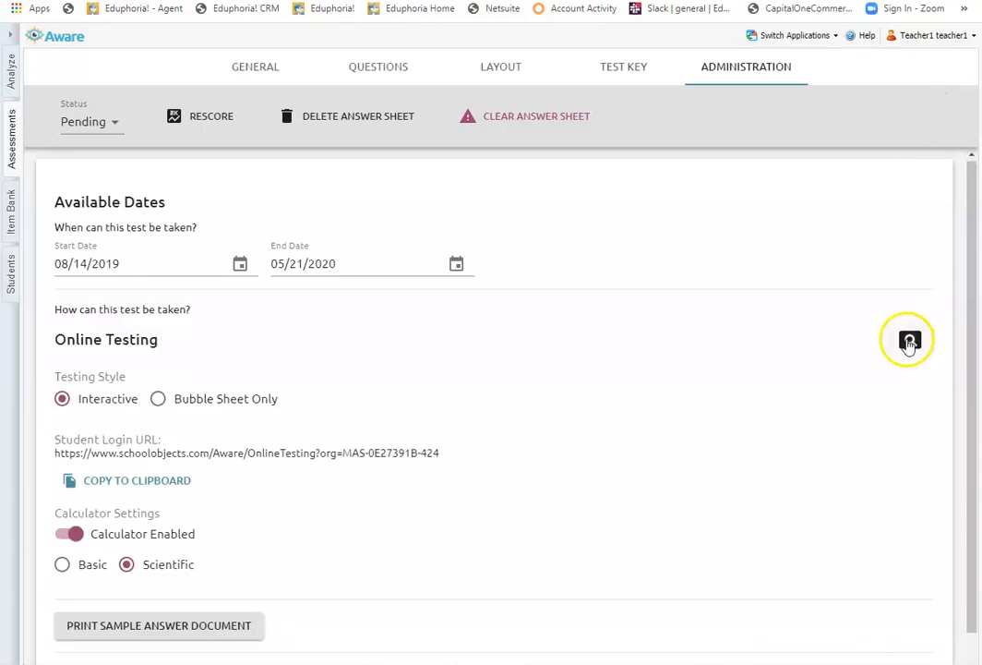